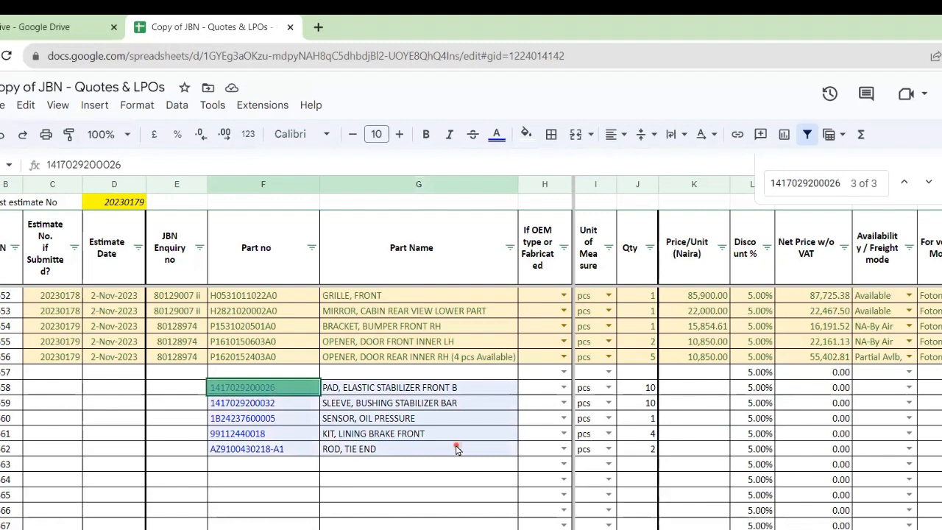
Compare the five new part entries at the end of the list with the same part numbers in the earlier quoted rows
drag(456, 449, 628, 451)
click(315, 429)
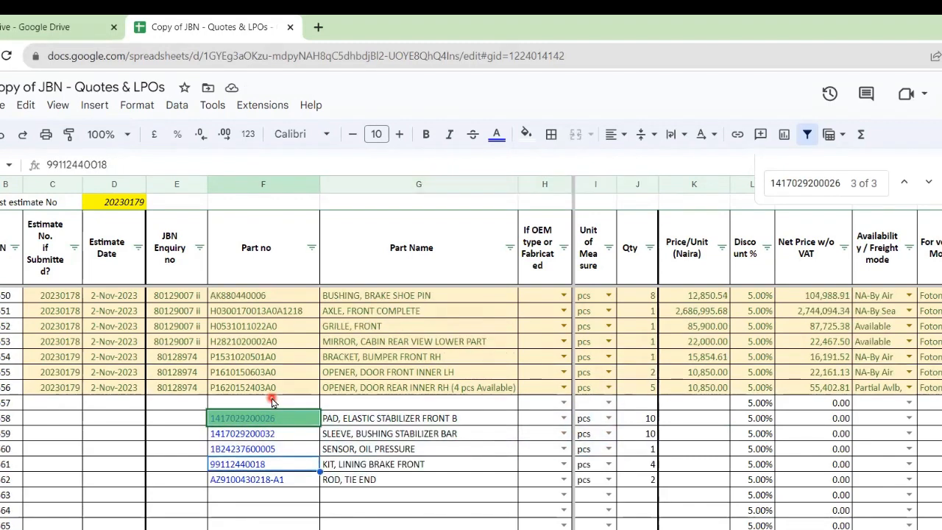
scroll(269, 394, up, 1)
click(266, 418)
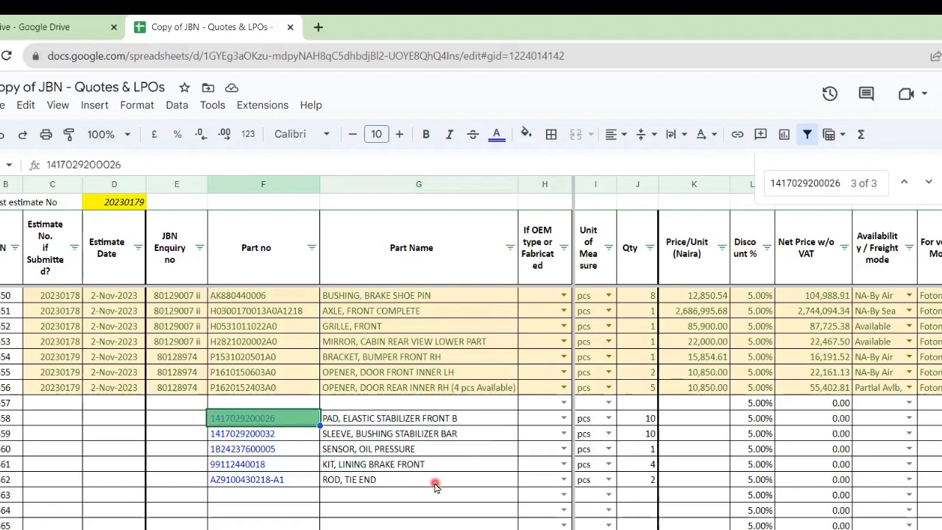
scroll(352, 418, up, 8)
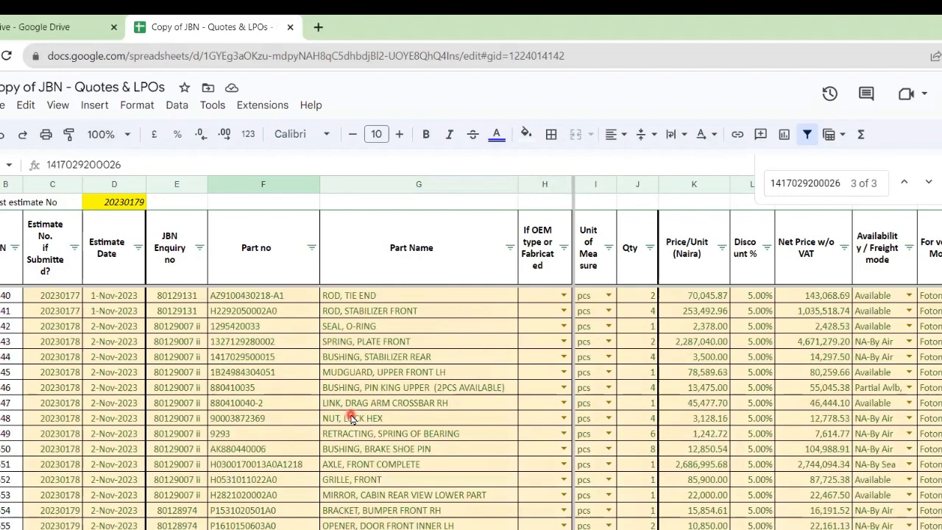
scroll(352, 418, down, 8)
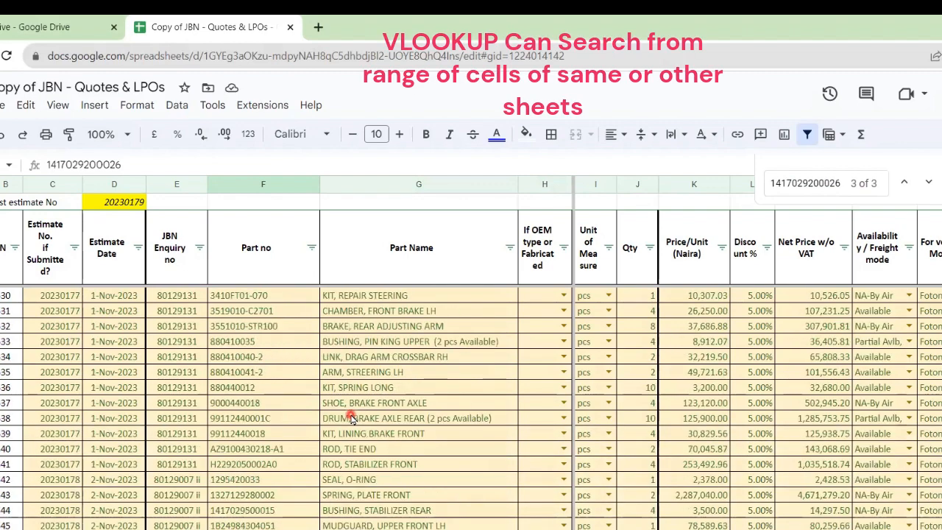
scroll(352, 418, up, 2)
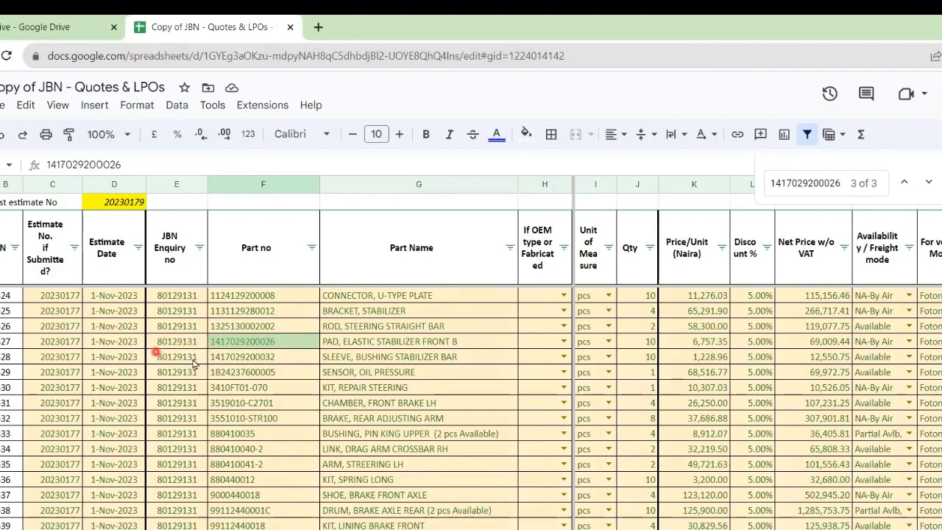
scroll(281, 376, down, 10)
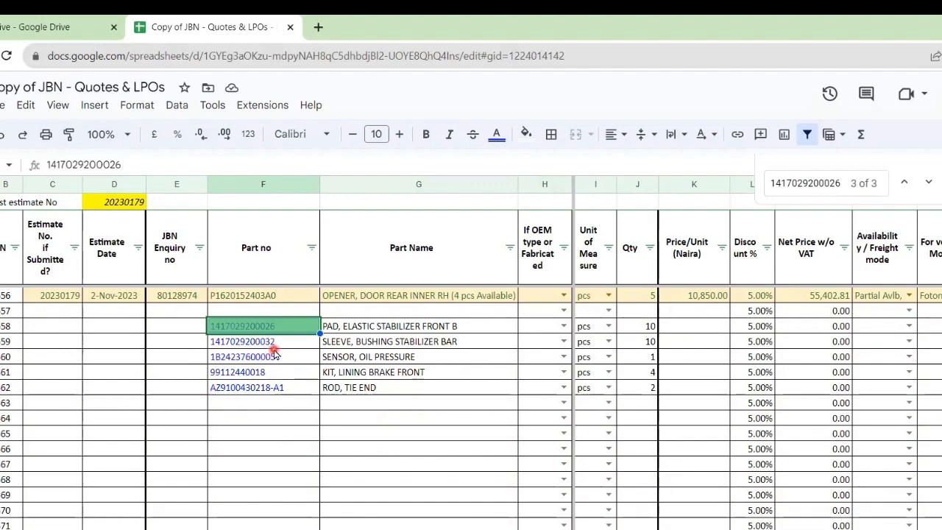
scroll(274, 353, up, 10)
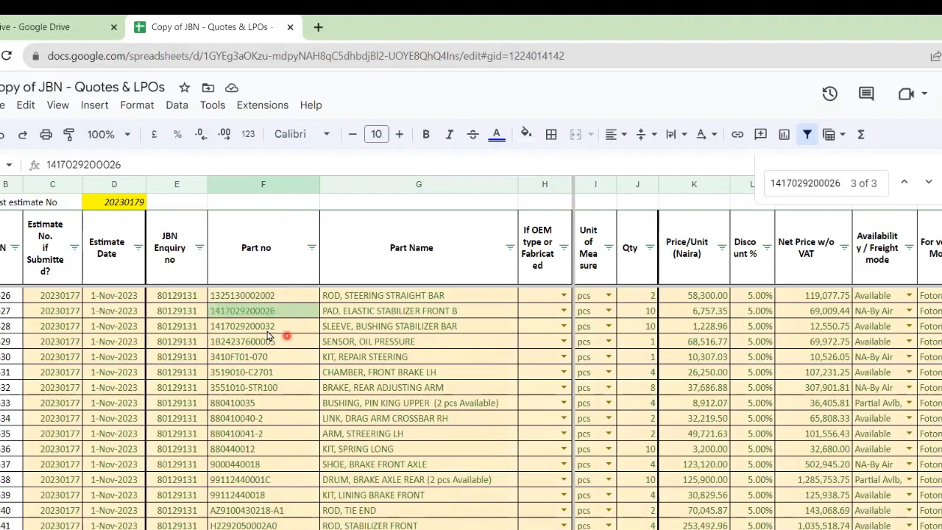
click(185, 326)
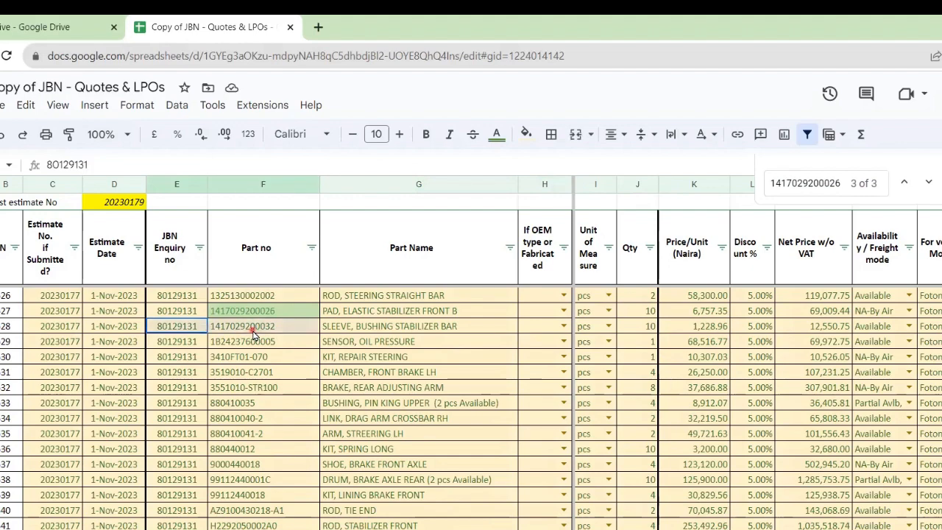
scroll(253, 333, down, 8)
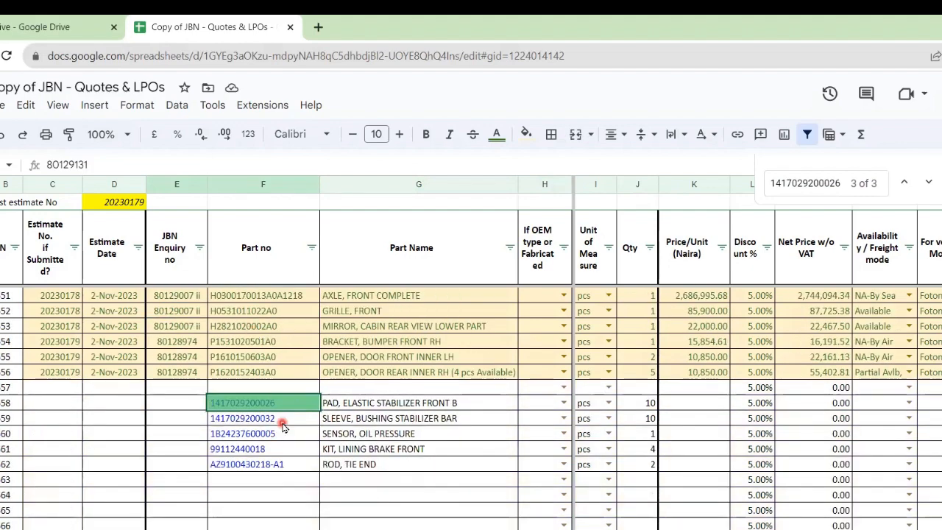
click(281, 421)
key(ctrl+f)
key(ctrl+v)
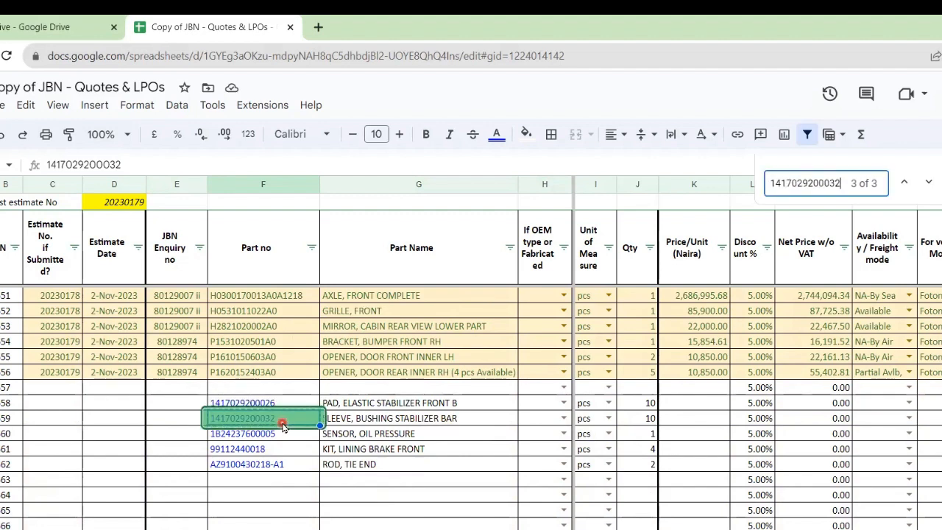
click(907, 183)
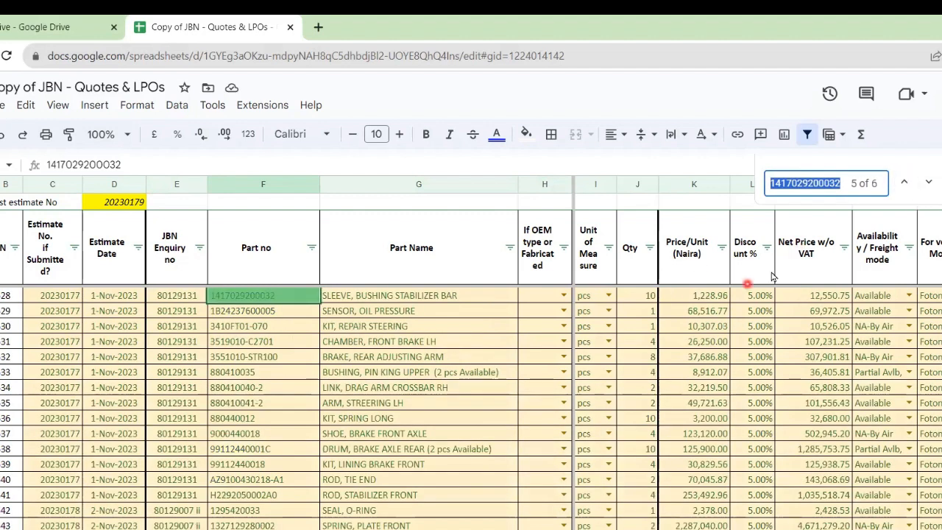
click(928, 182)
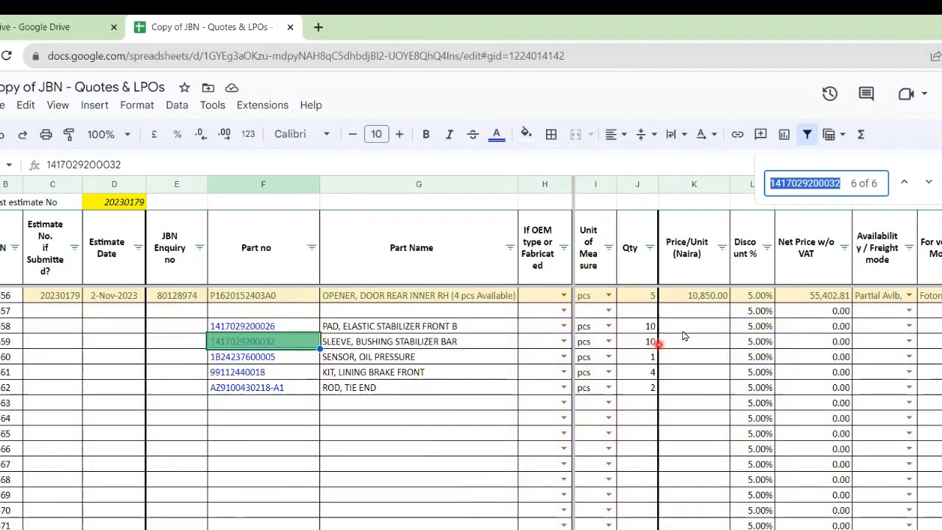
Start a VLOOKUP formula in Price/Unit cell K1660 with part number cell F1660 as the search key
click(699, 328)
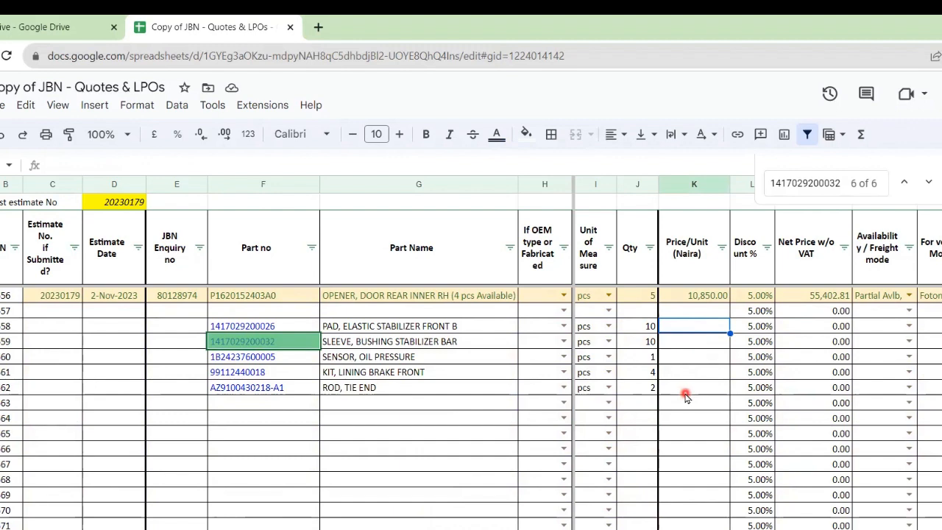
text(=)
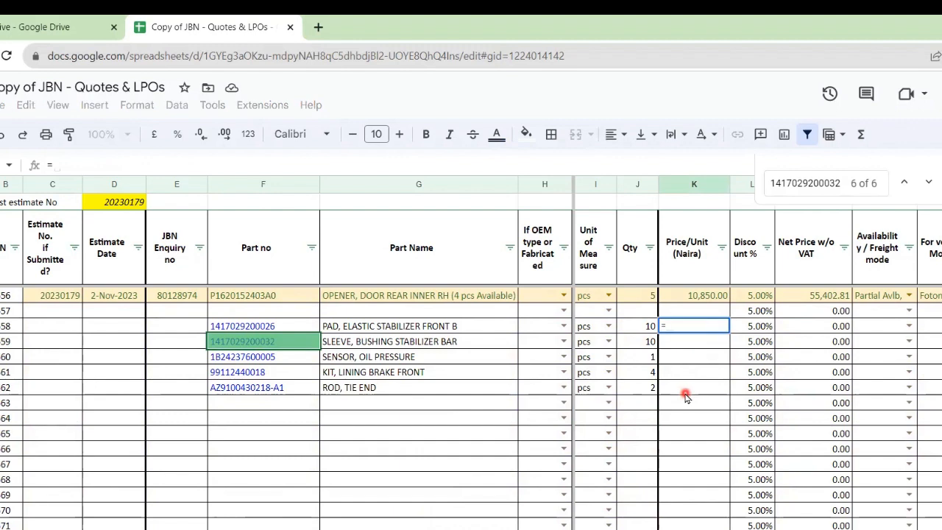
text(vlo)
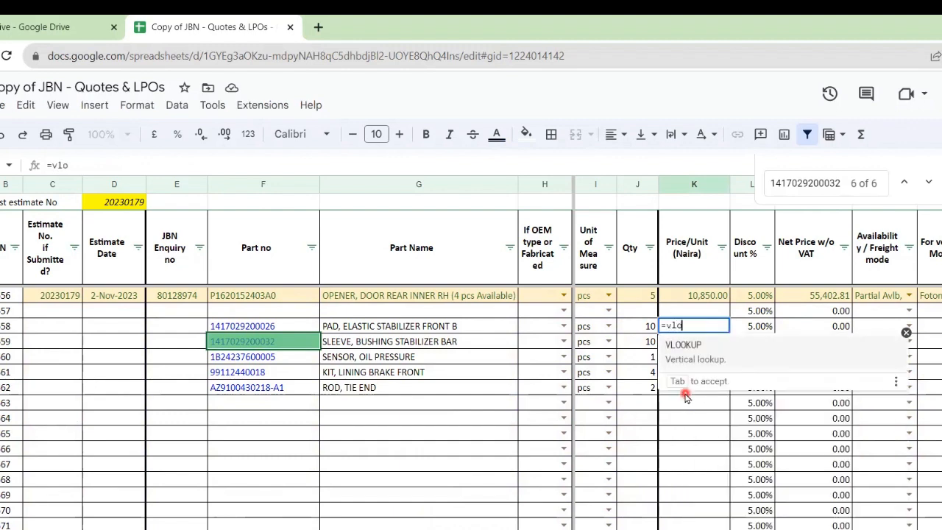
double_click(746, 346)
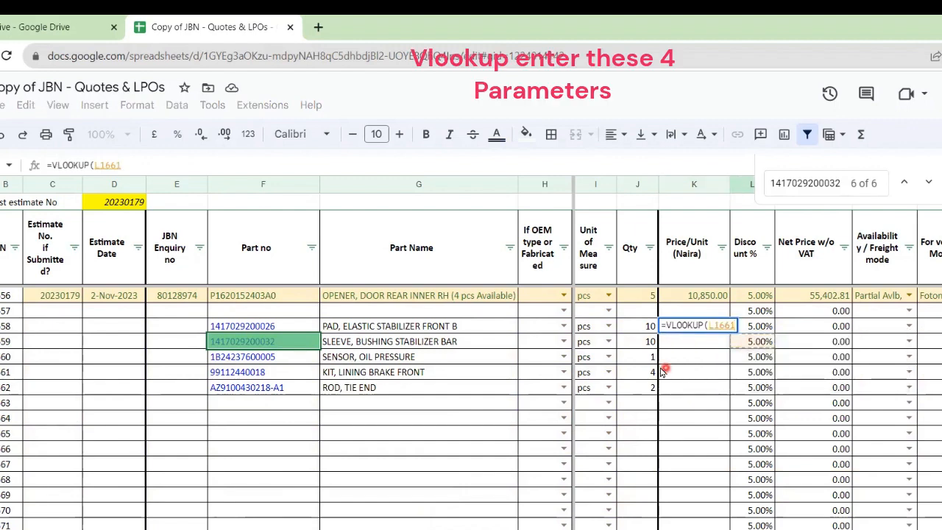
key(BackSpace)
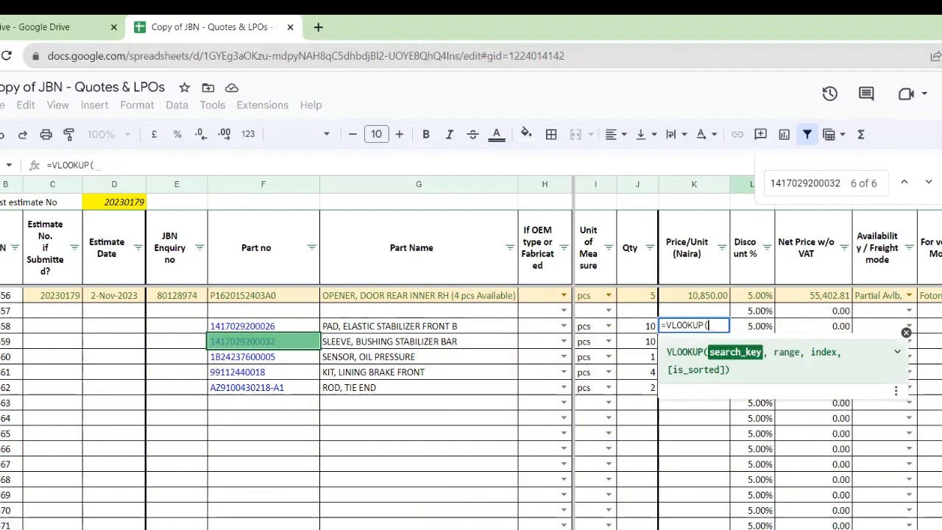
click(270, 328)
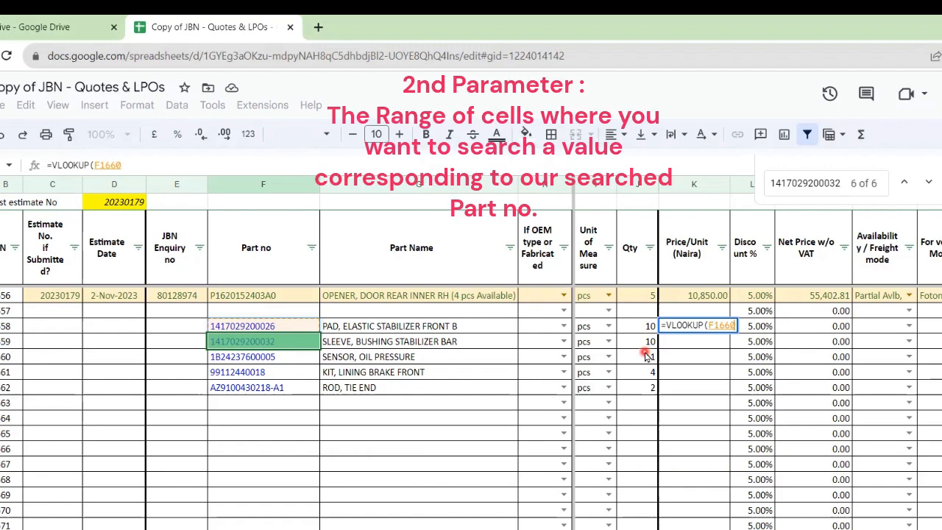
text(,)
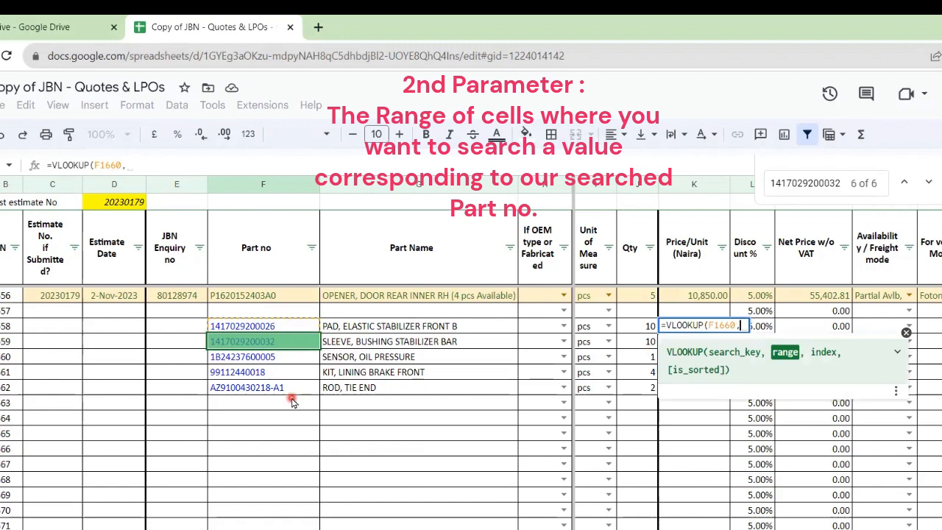
Add F1626:N1643, spanning the part numbers through the availability column of the earlier quotes, as the VLOOKUP range
scroll(292, 401, up, 9)
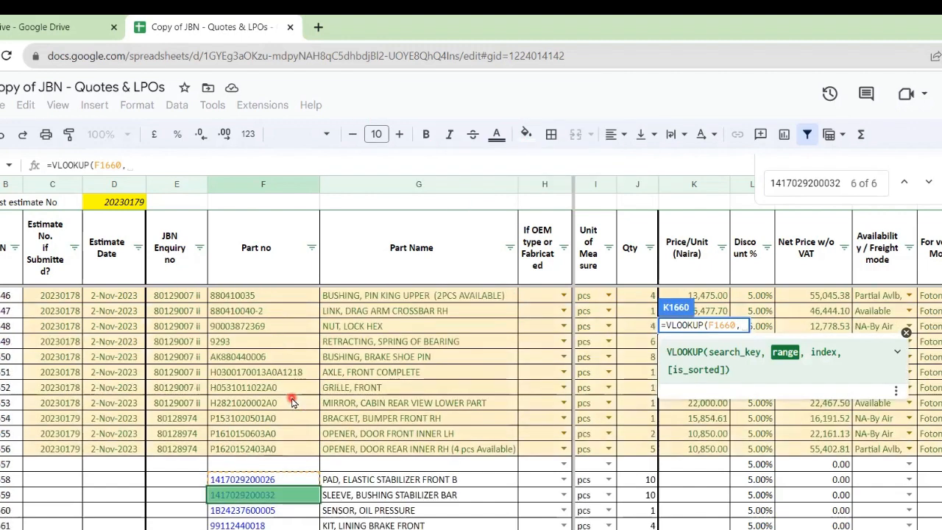
scroll(292, 401, up, 1)
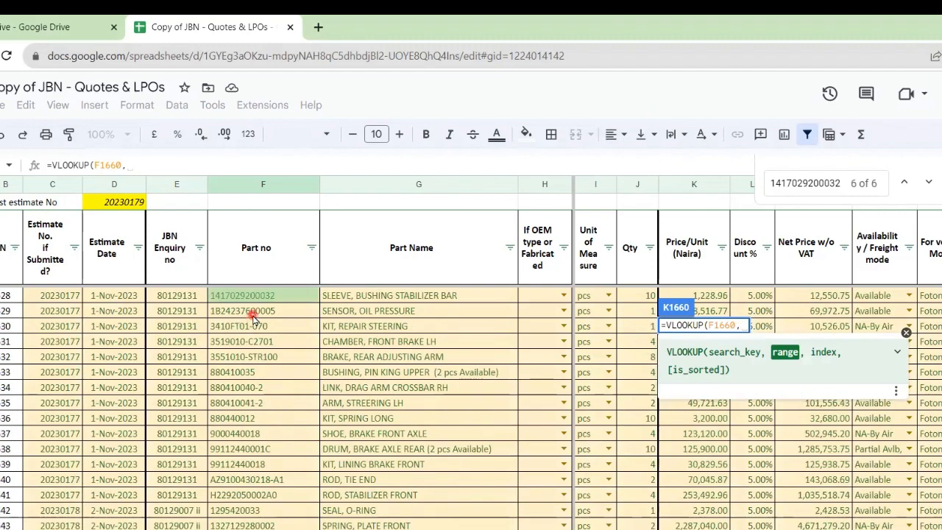
scroll(253, 316, up, 2)
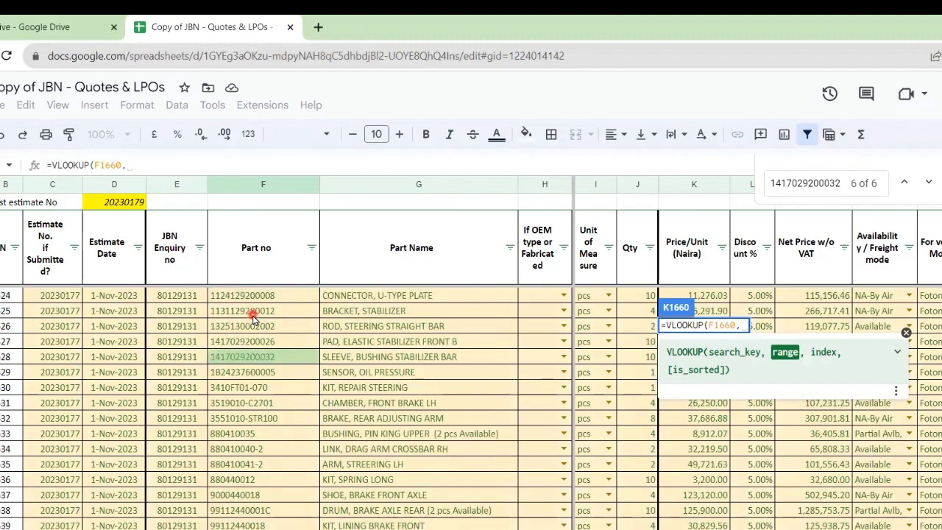
scroll(280, 346, up, 2)
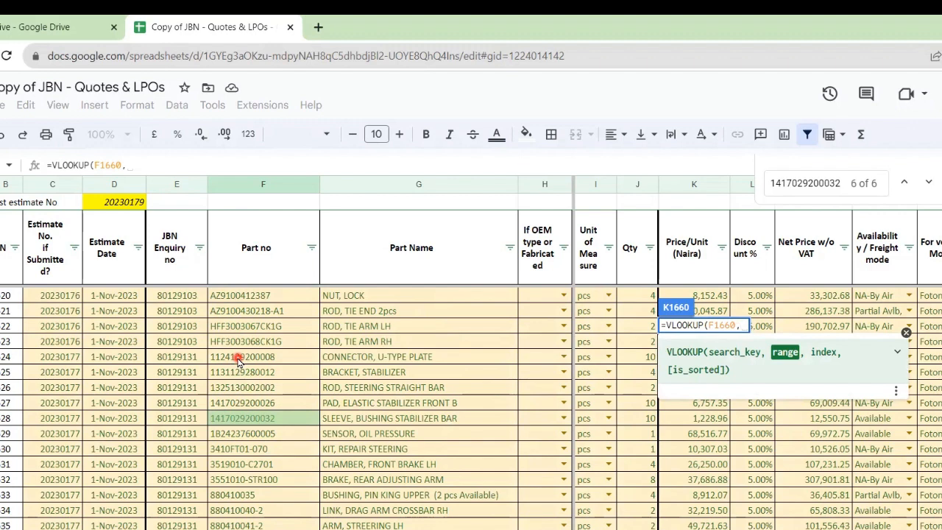
drag(237, 360, 899, 525)
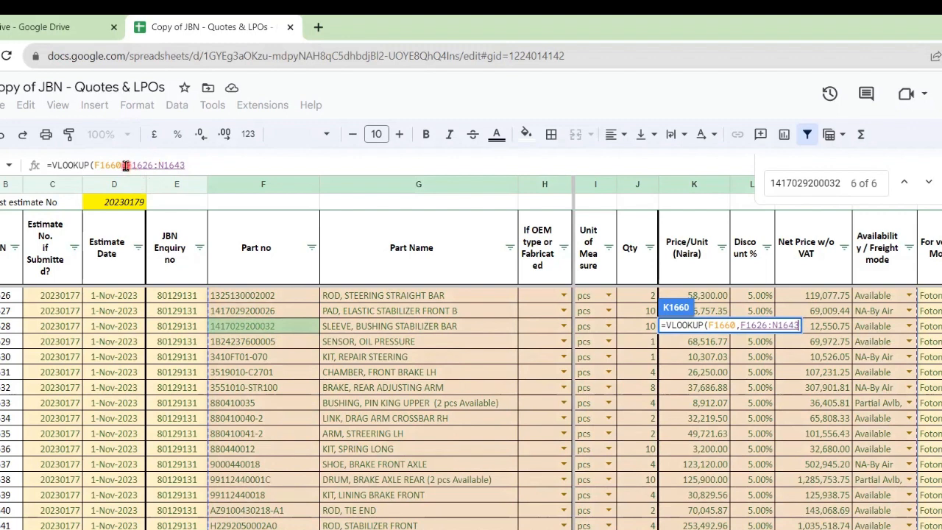
click(125, 165)
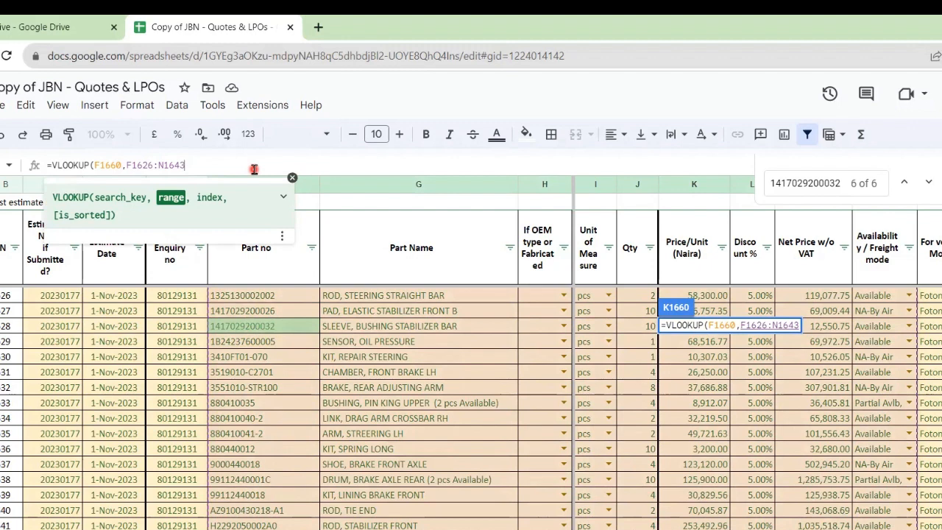
text(,)
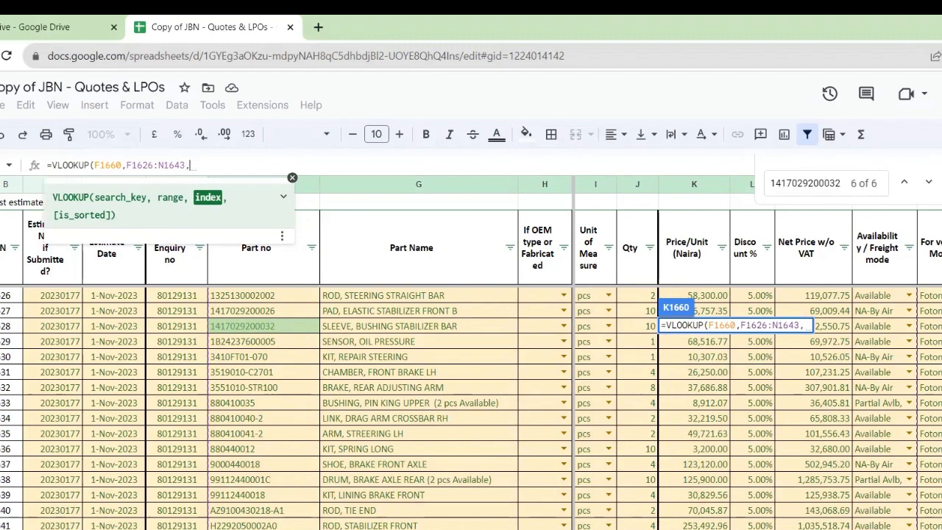
click(941, 182)
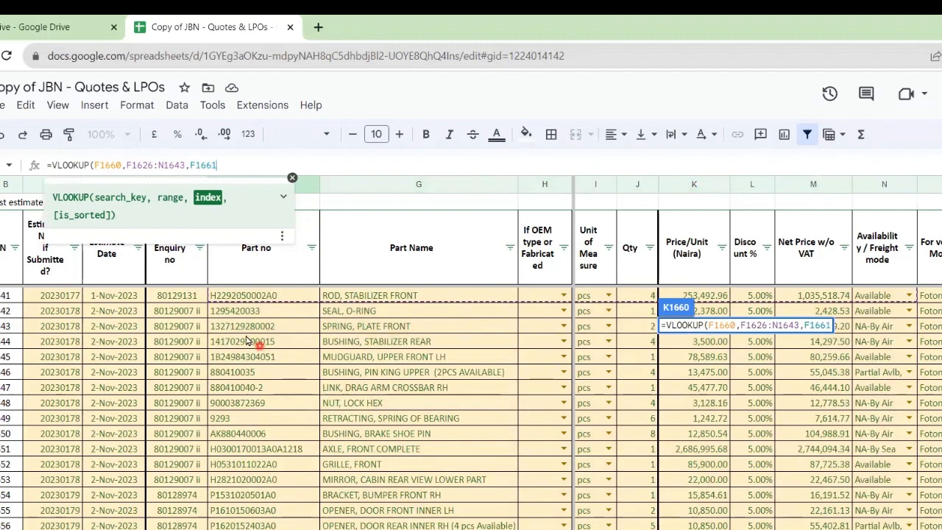
scroll(231, 374, up, 3)
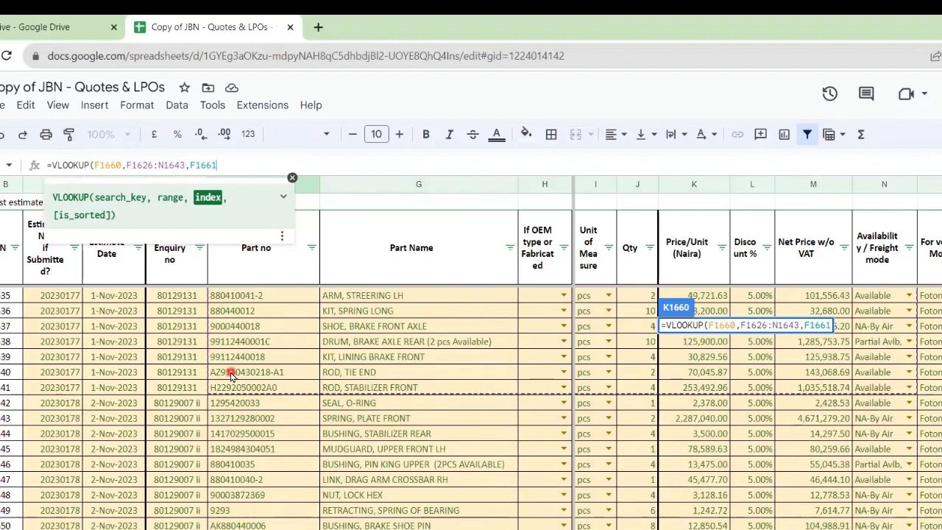
scroll(231, 374, up, 5)
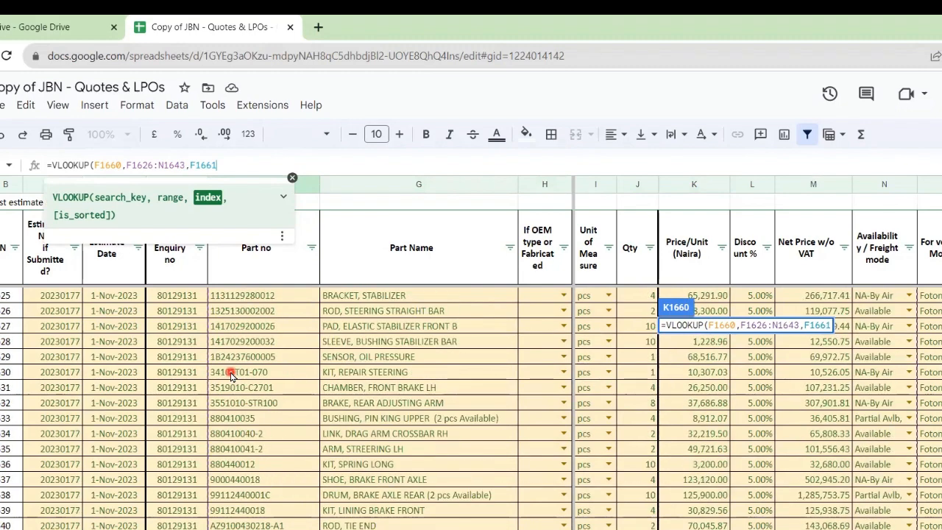
scroll(231, 373, up, 3)
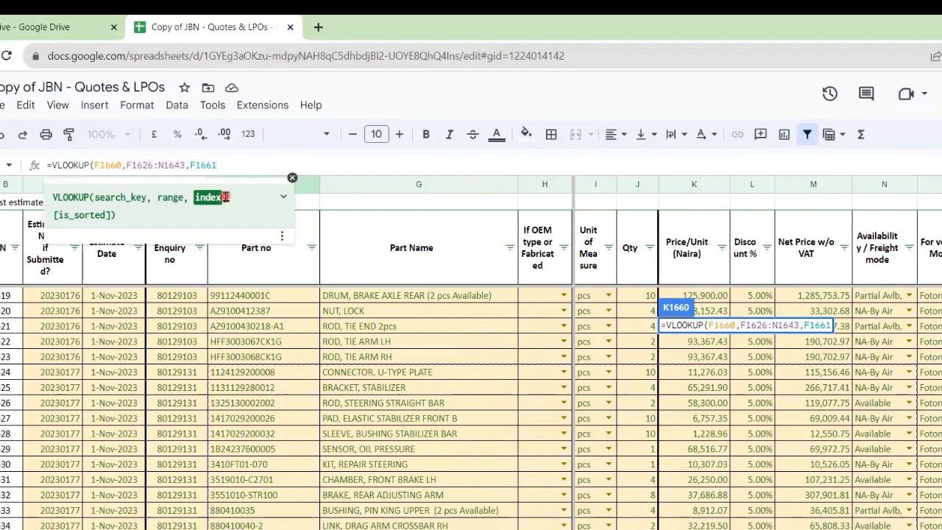
key(BackSpace)
key(BackSpace)
key(BackSpace)
key(BackSpace)
key(BackSpace)
Set the VLOOKUP column index to 6 and the is_sorted argument to FALSE for an exact match
text(6)
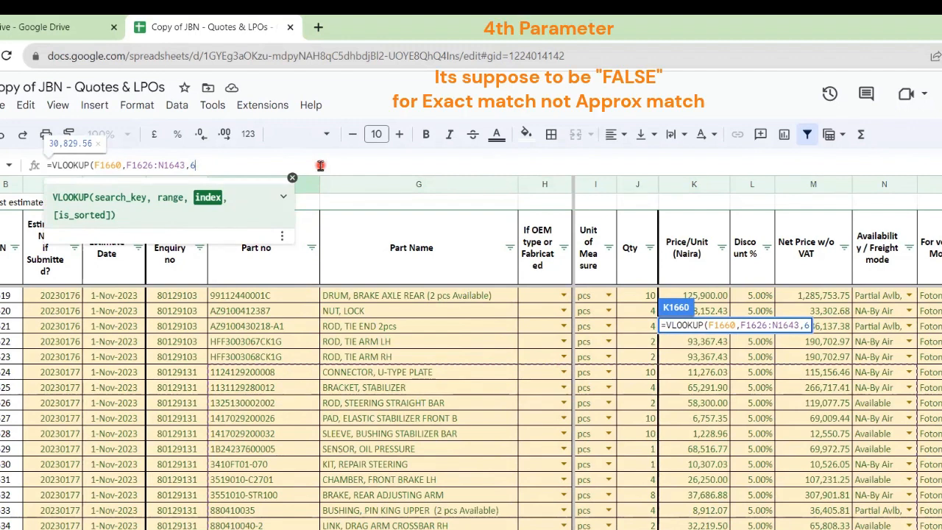
text(,)
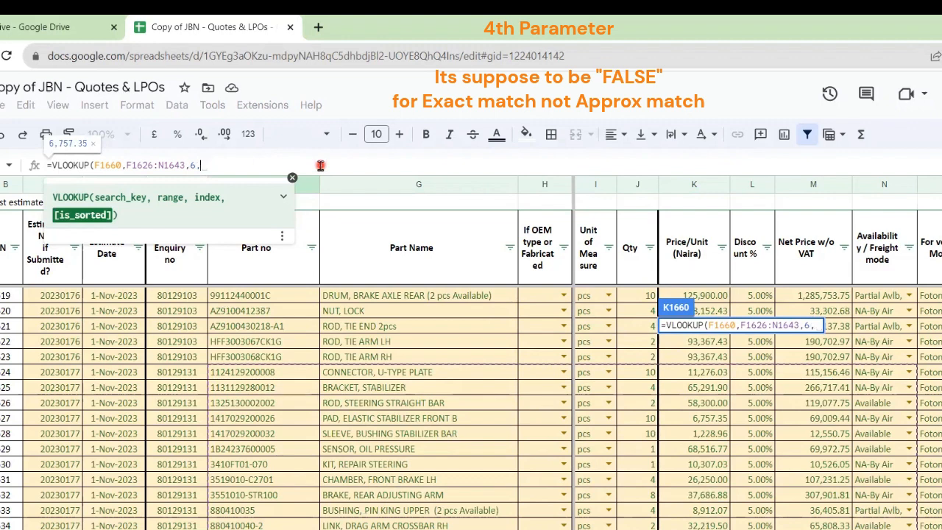
text(fals)
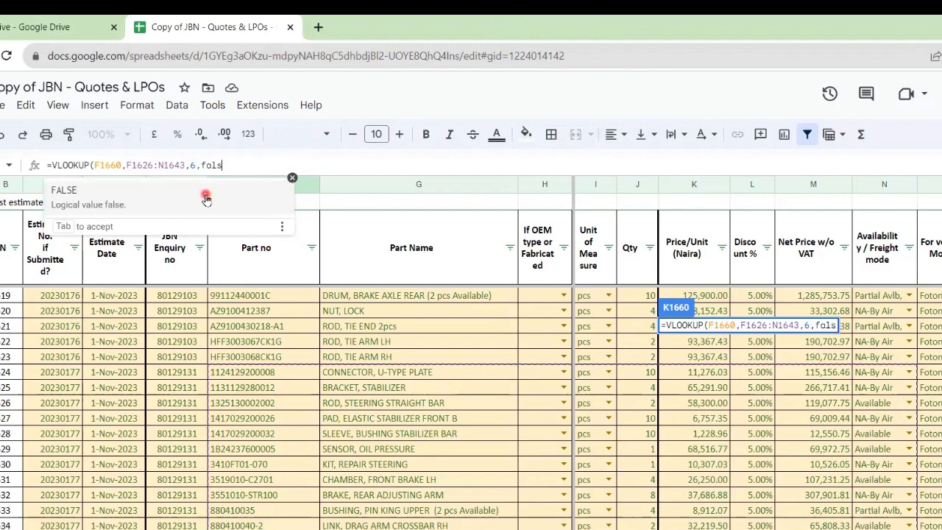
double_click(206, 198)
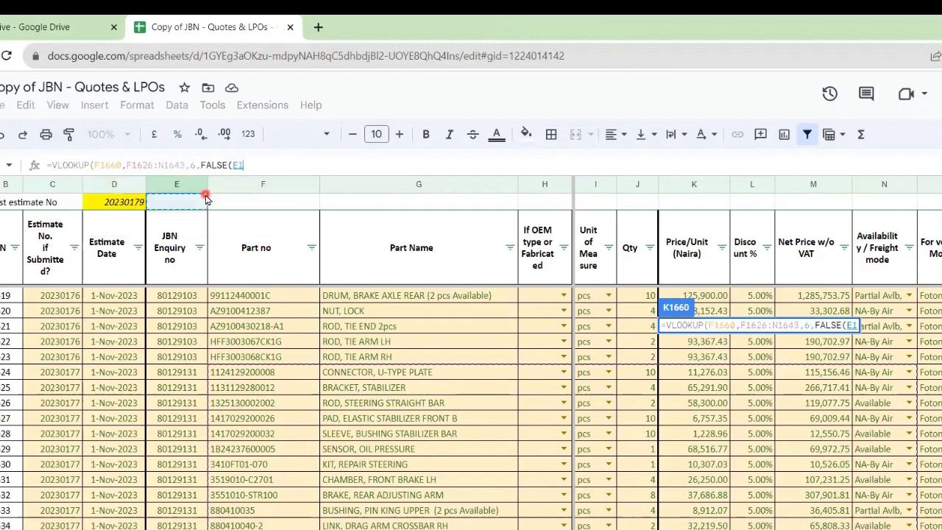
key(BackSpace)
key(BackSpace)
key(BackSpace)
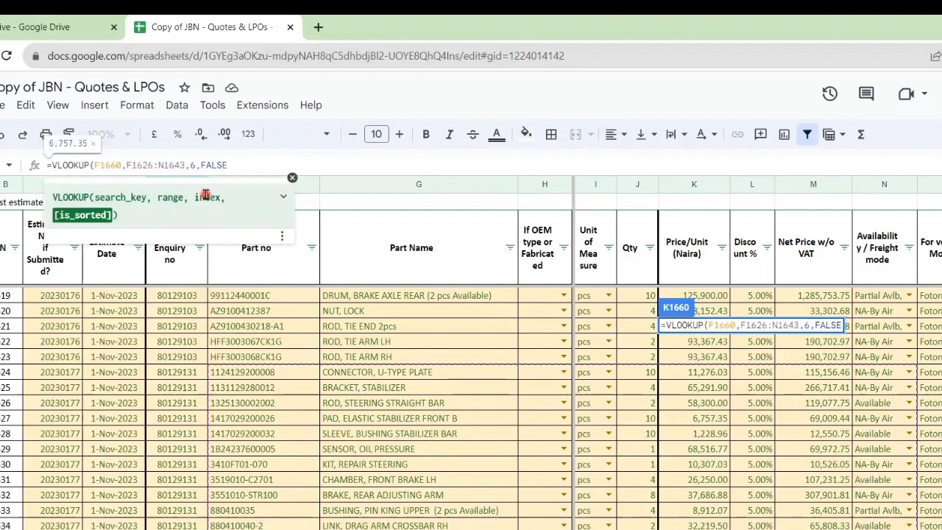
Close and enter the formula in K1660 as =VLOOKUP(F1660,F1626:N1643,6,FALSE), and reselect the cell
text())
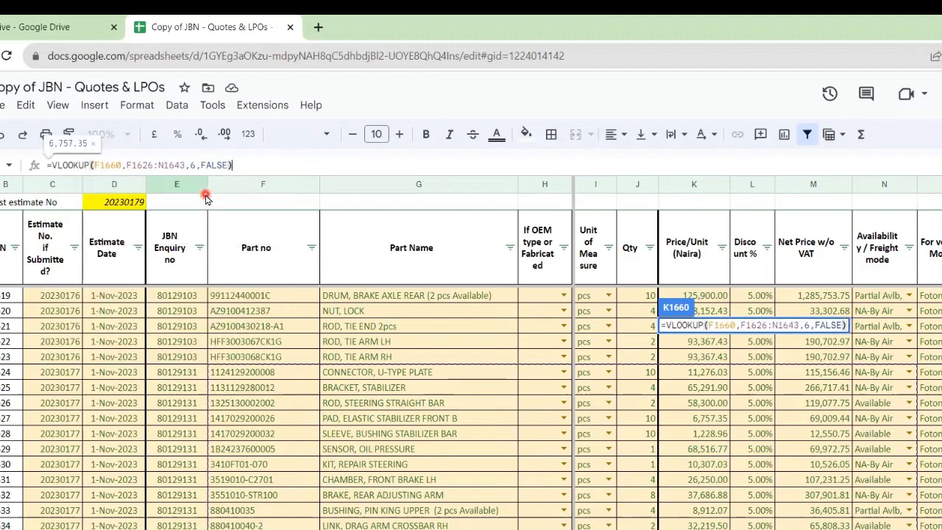
key(Return)
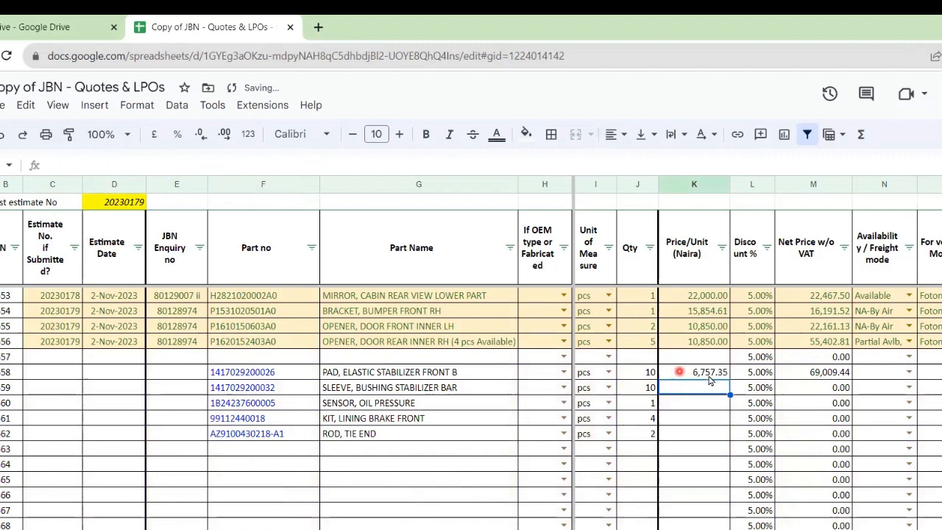
click(711, 373)
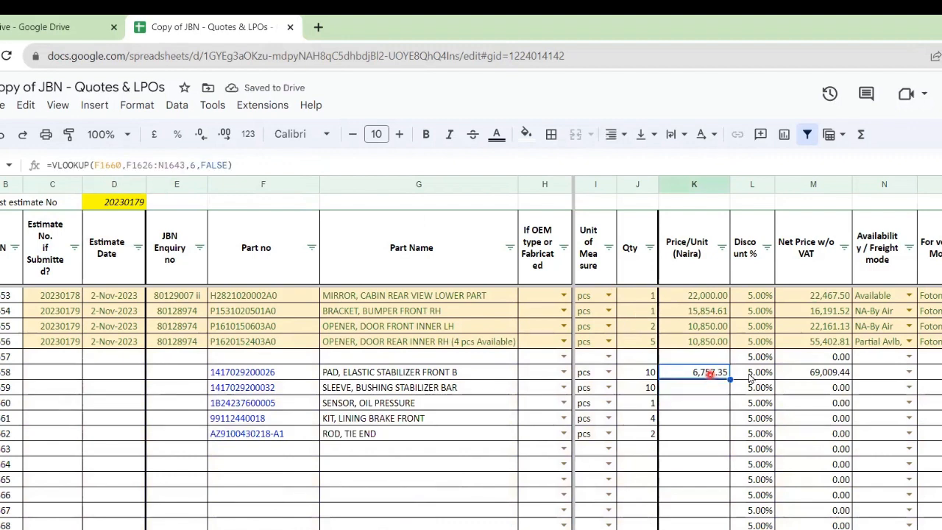
click(262, 373)
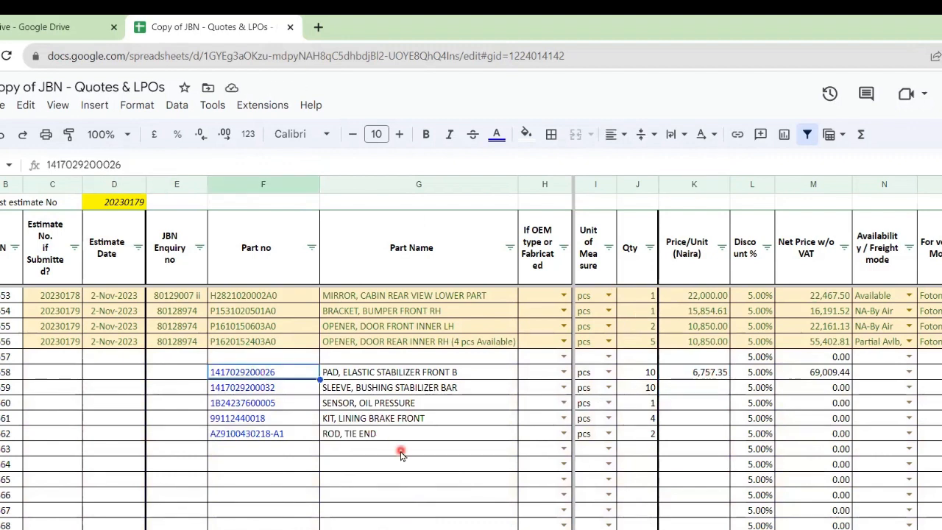
key(ctrl+c)
key(ctrl+f)
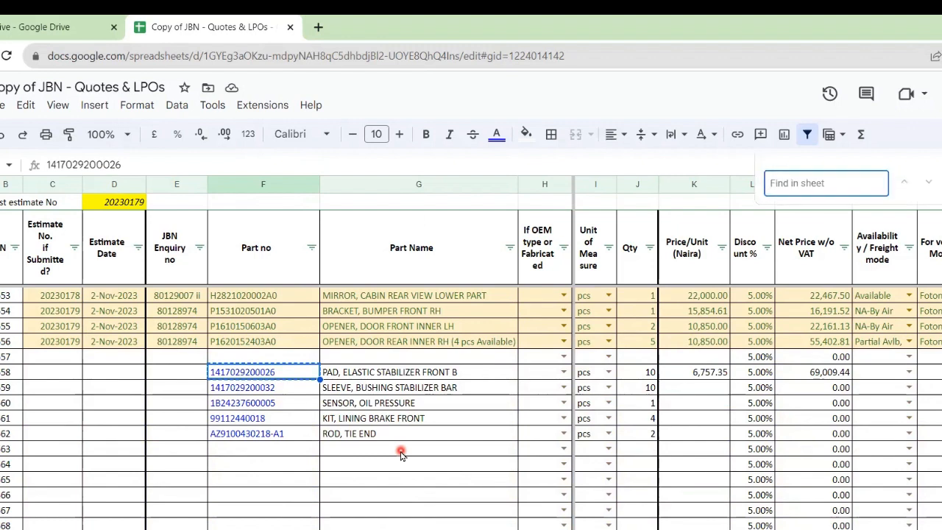
key(ctrl+v)
key(Return)
key(Return)
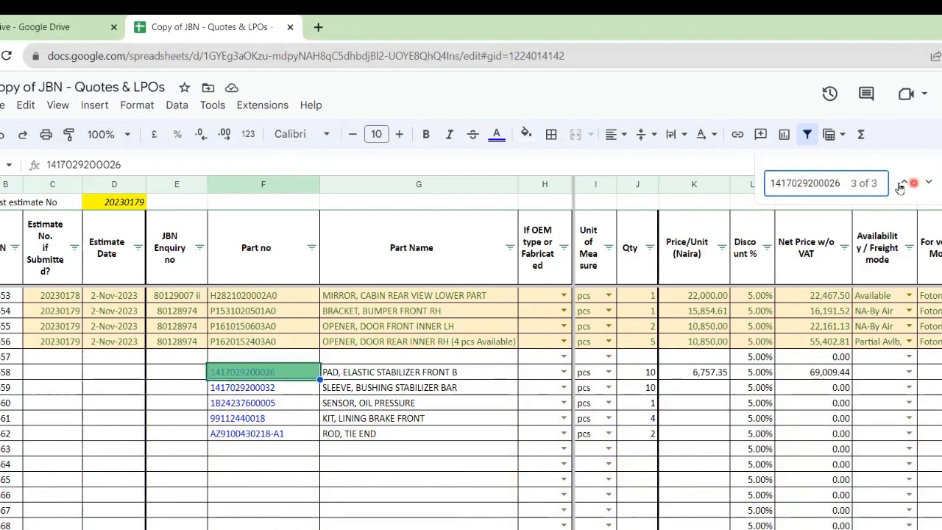
click(903, 183)
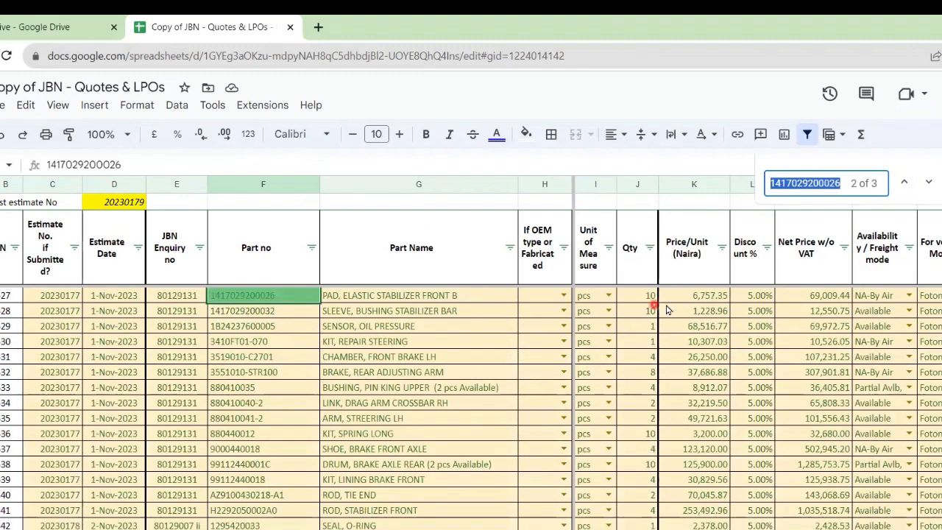
click(928, 183)
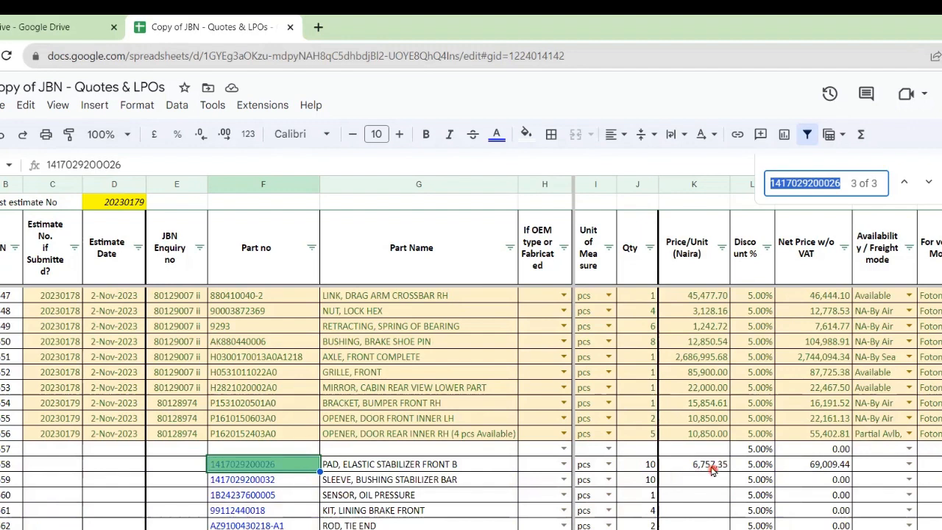
Close the search and copy the VLOOKUP formula from K1660 down through K1664 for the remaining new parts
click(712, 471)
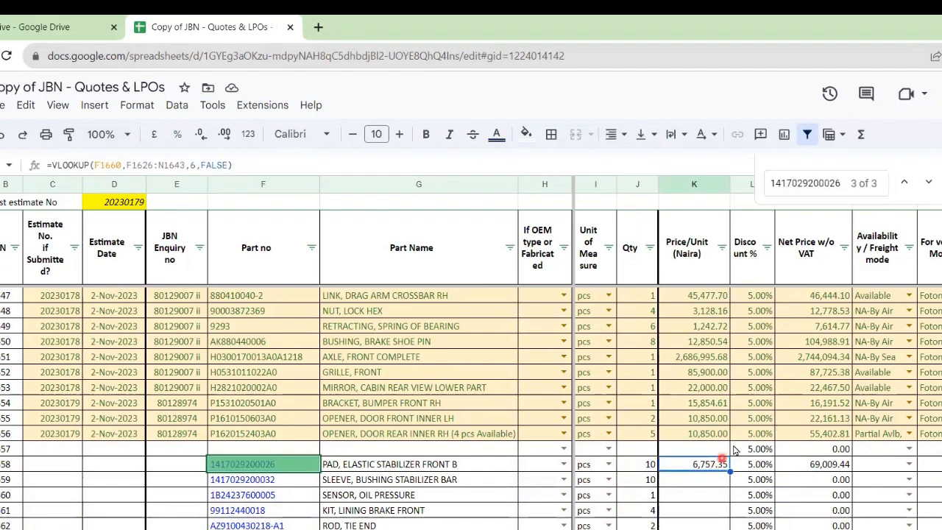
key(ctrl+f)
key(Escape)
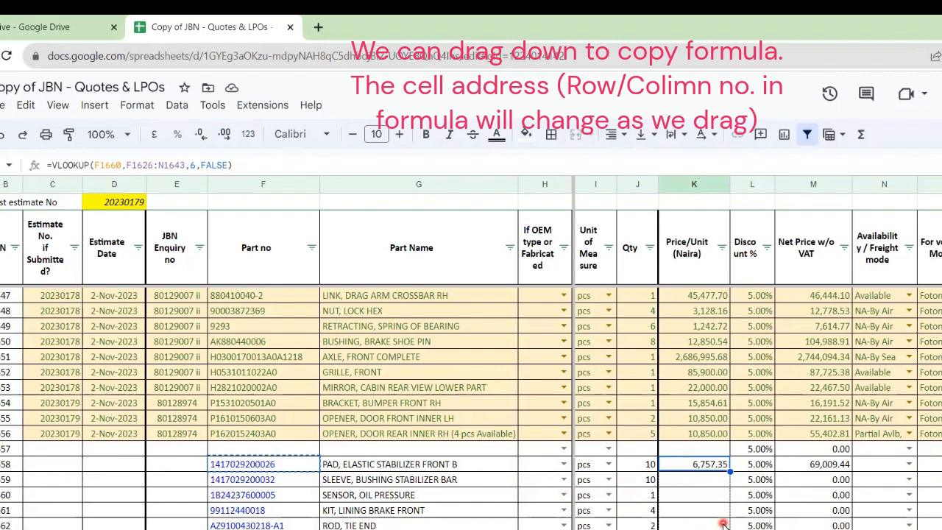
drag(723, 524, 723, 524)
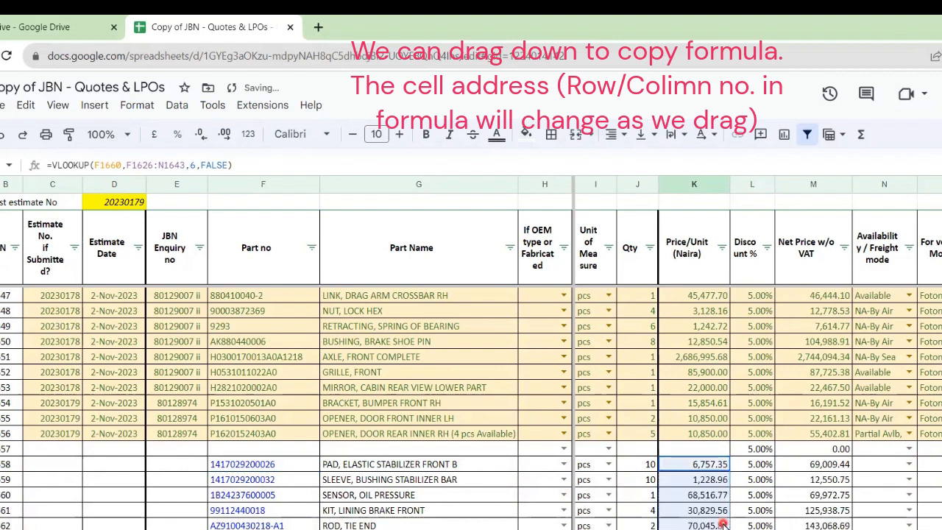
Examine the search key references in the VLOOKUP formulas of K1660 and the copied cell K1661
click(690, 466)
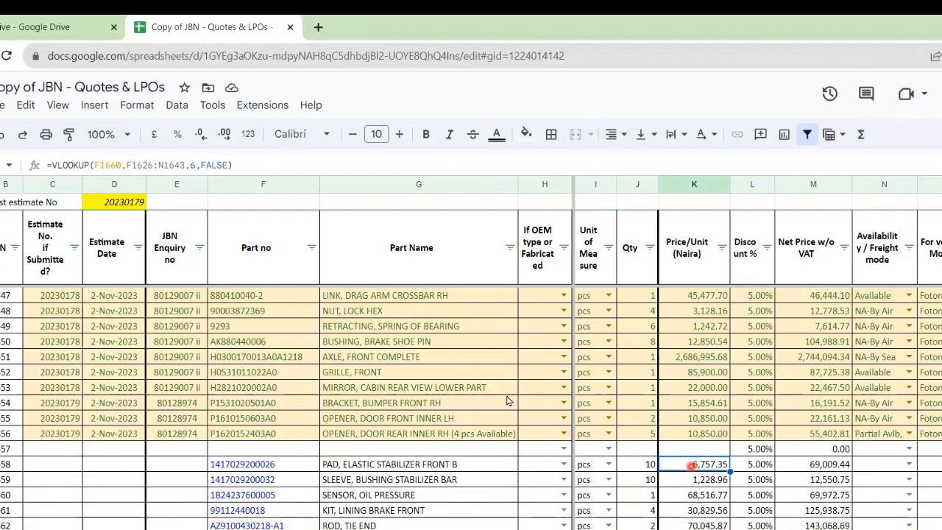
click(692, 464)
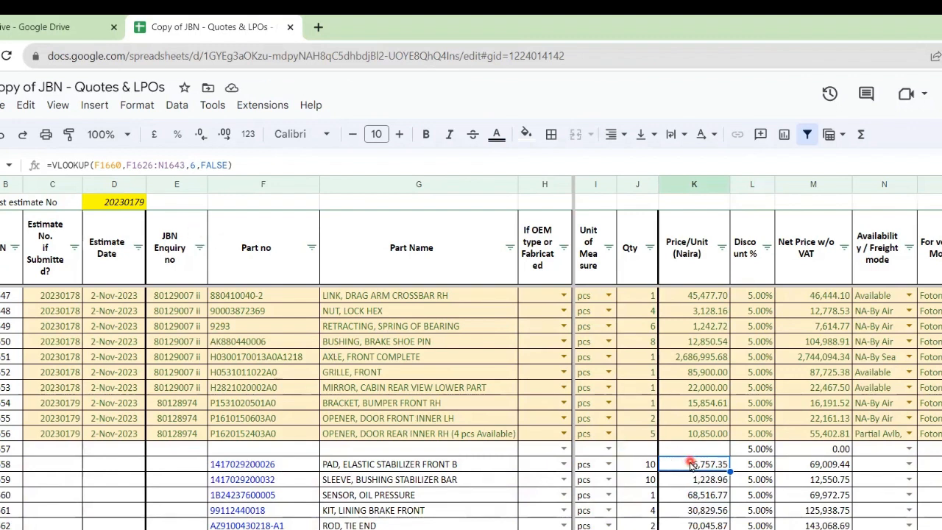
double_click(692, 464)
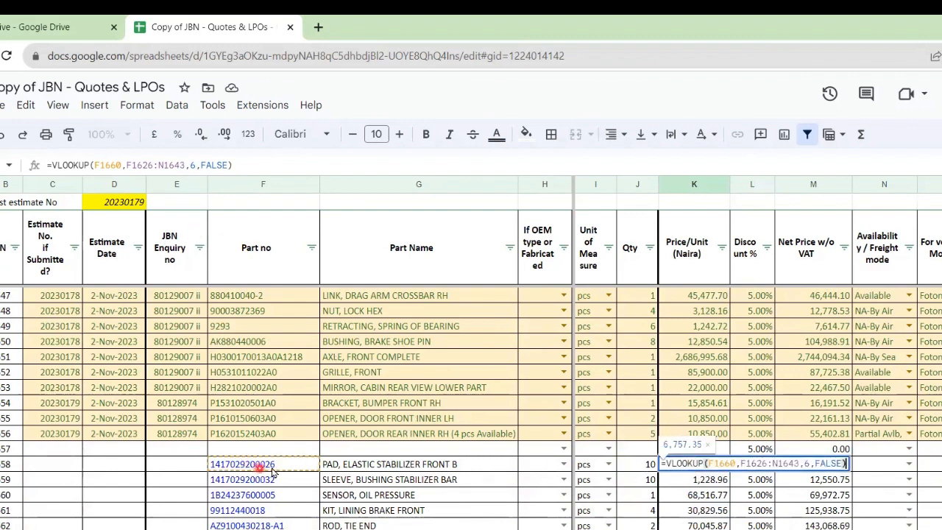
click(243, 468)
key(Escape)
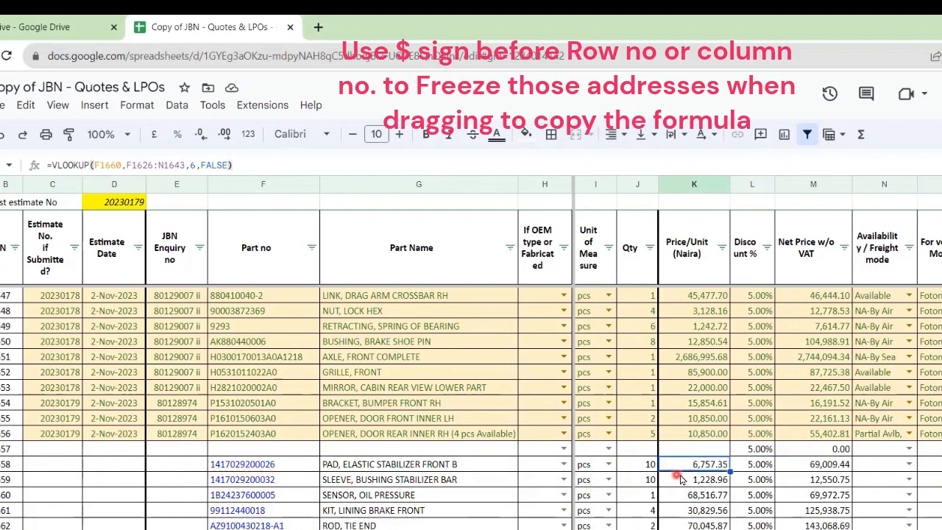
click(686, 482)
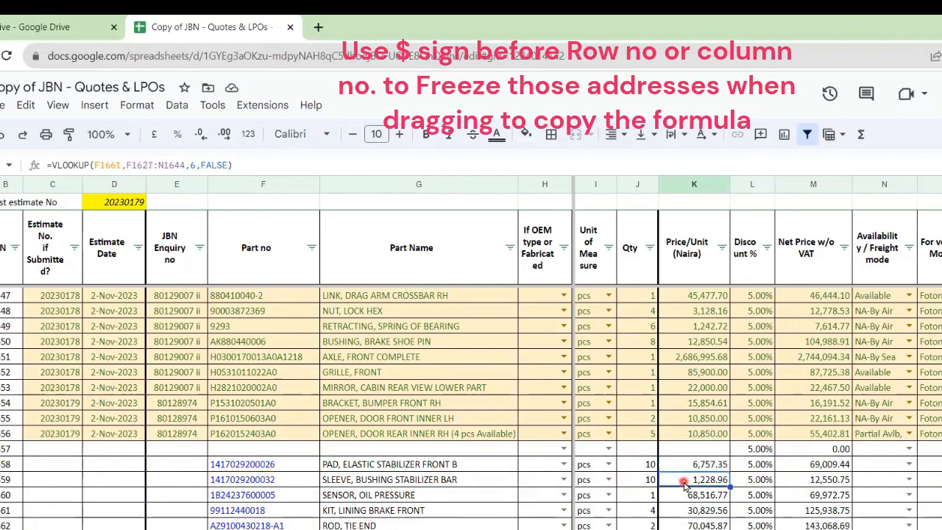
double_click(684, 482)
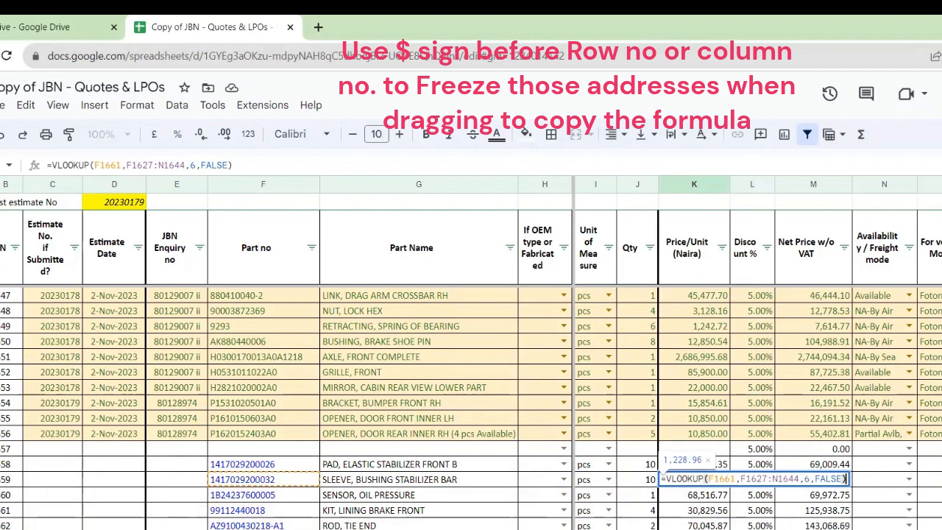
click(246, 248)
Compare the lookup range references in the formulas of K1660 and K1661
click(680, 468)
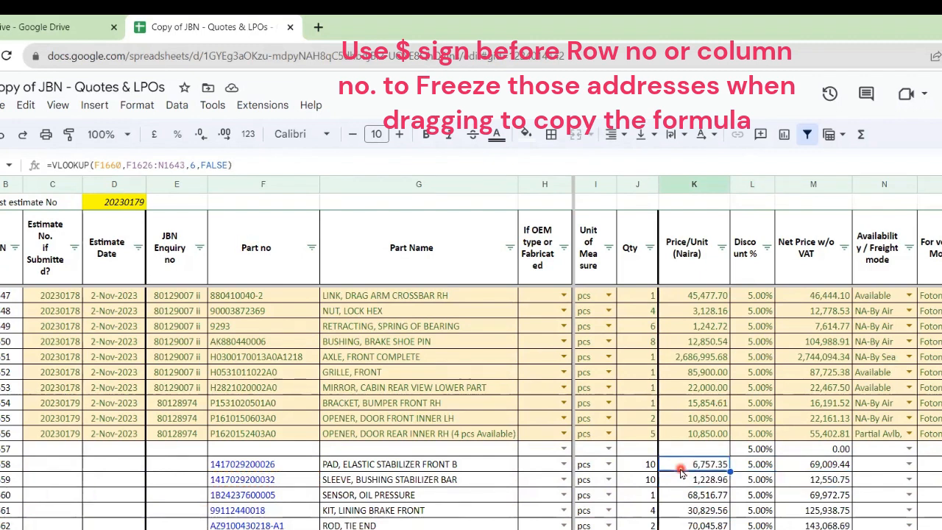
click(123, 165)
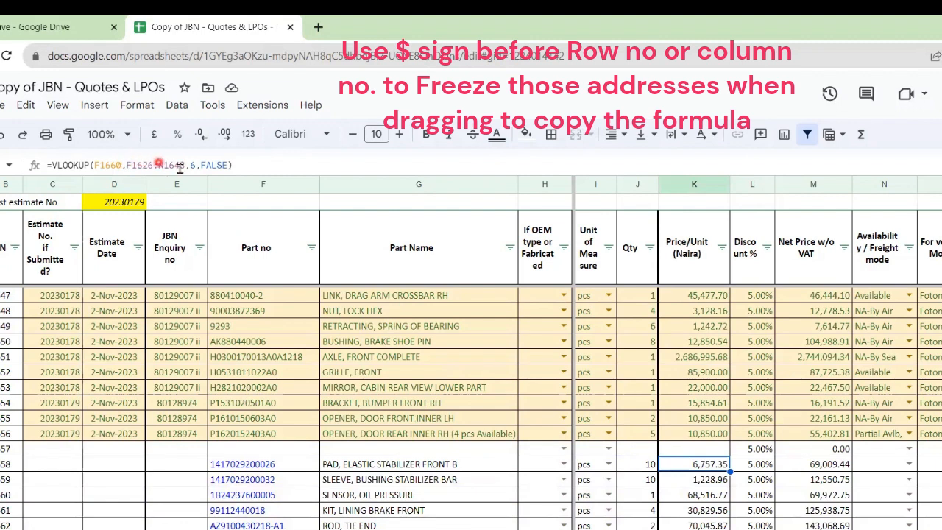
click(707, 481)
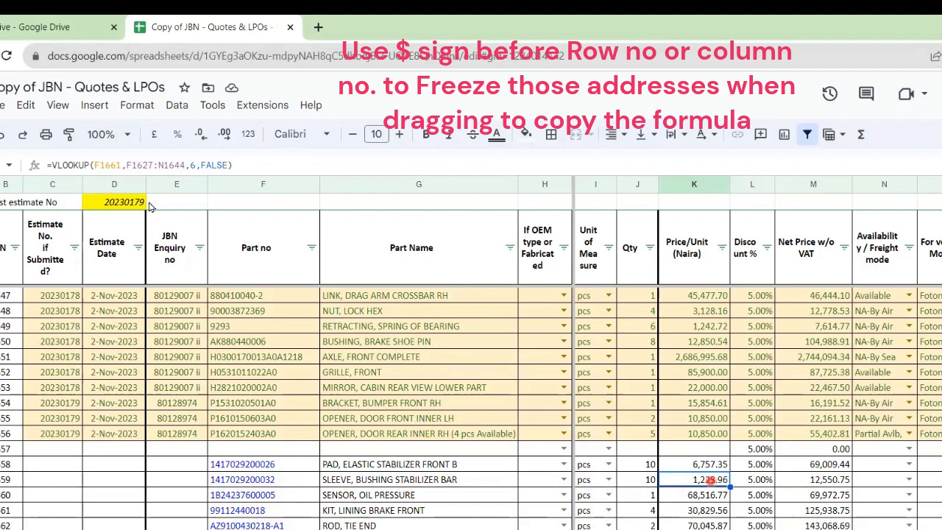
click(141, 165)
key(Escape)
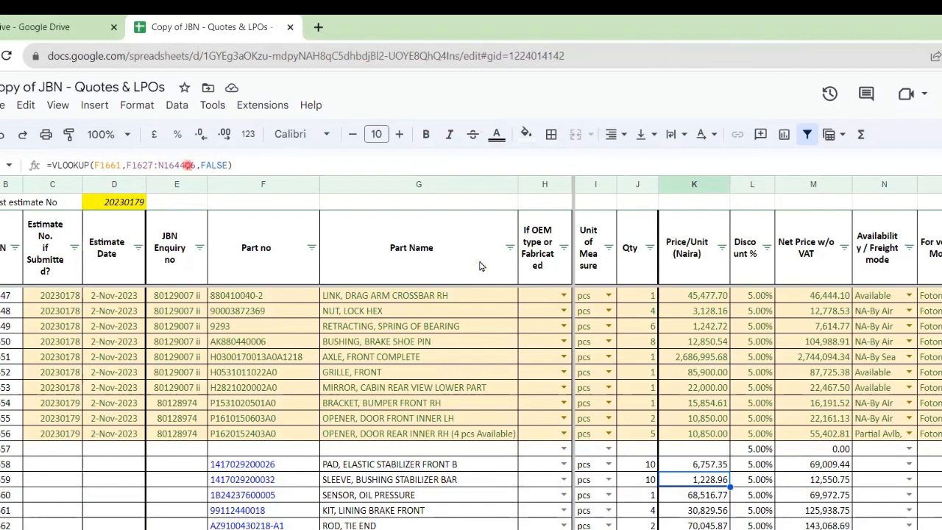
Make the lookup range in the K1660 formula absolute as $F$1626:$N$1643
key(Up)
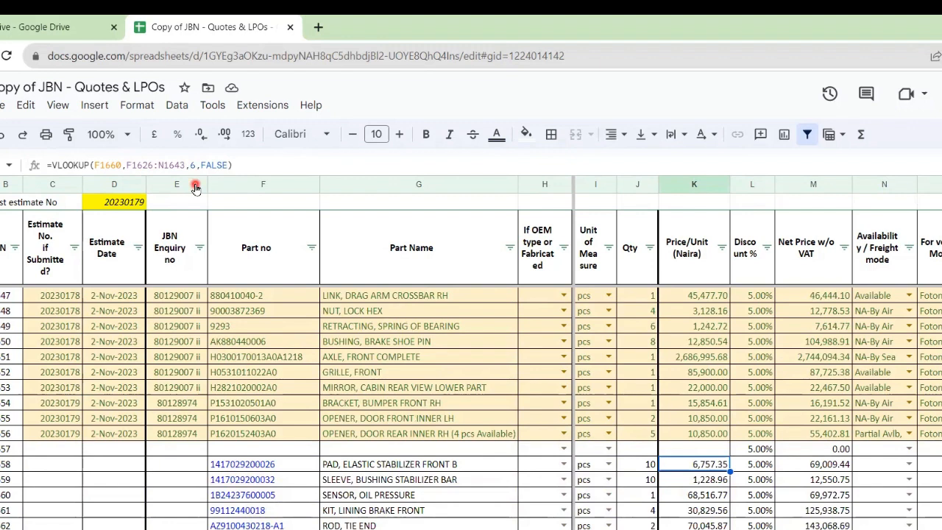
click(126, 166)
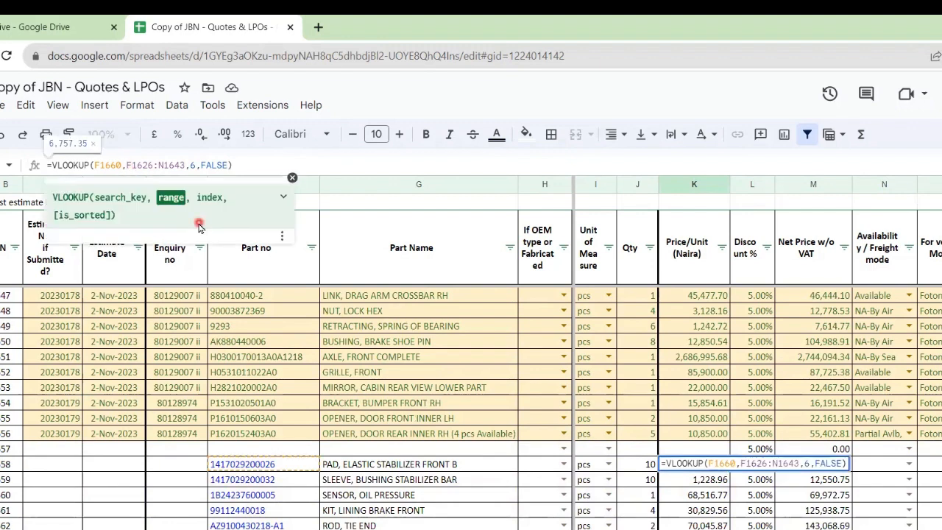
text($F$)
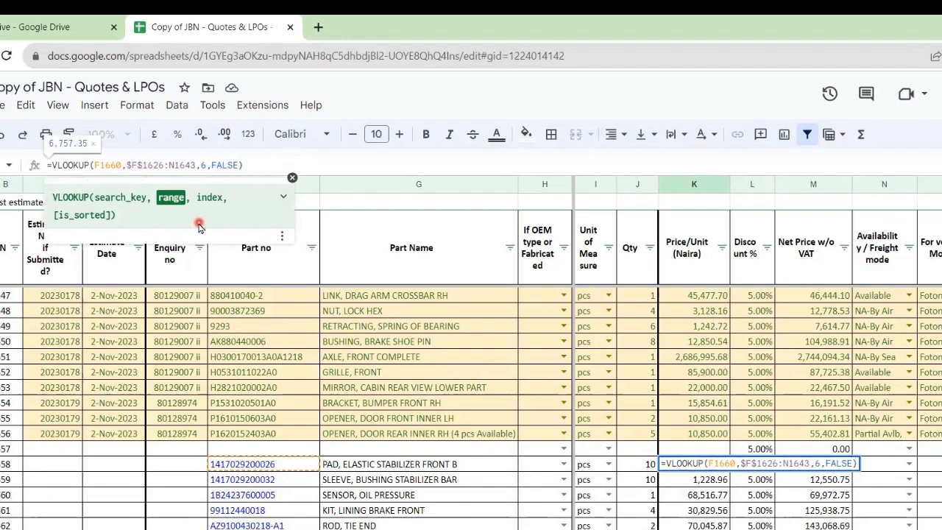
text($)
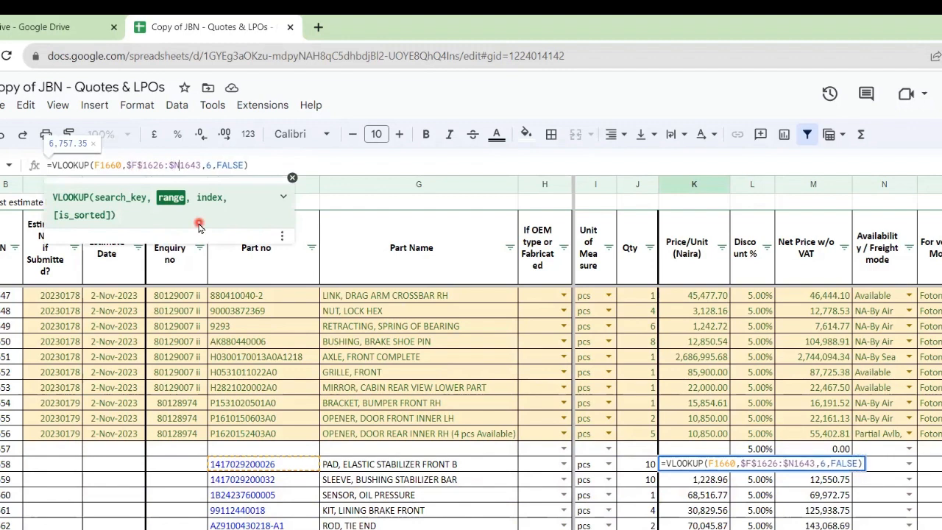
text($)
key(Return)
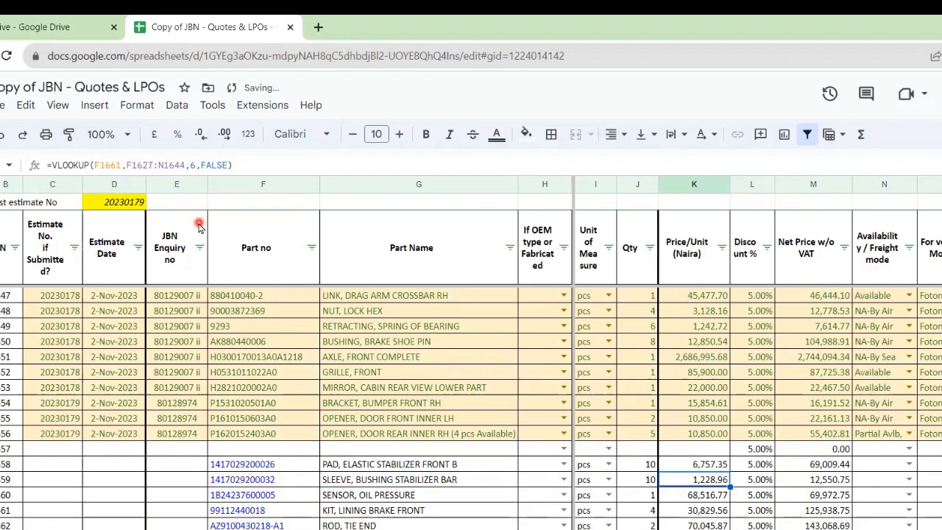
Copy the absolute-range VLOOKUP formula from K1660 down through K1664 and check the references in the copied formulas
click(688, 463)
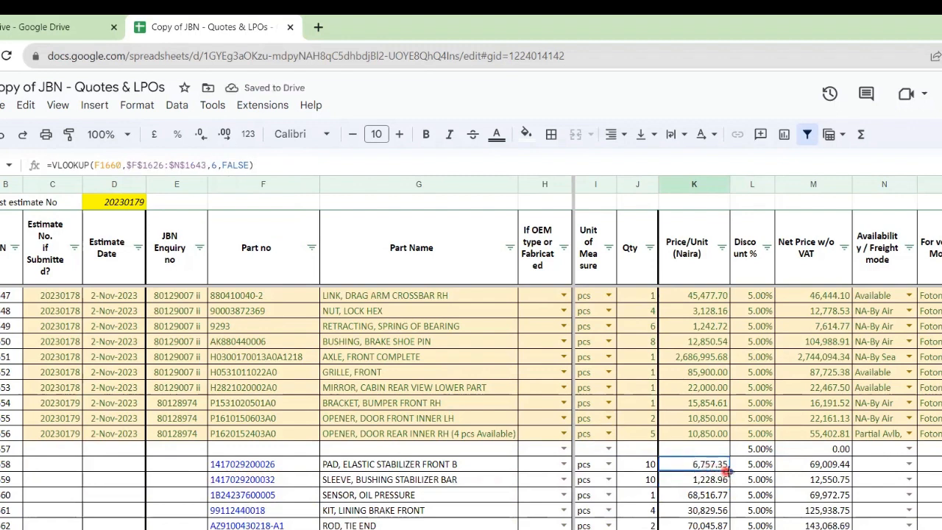
drag(723, 525, 722, 526)
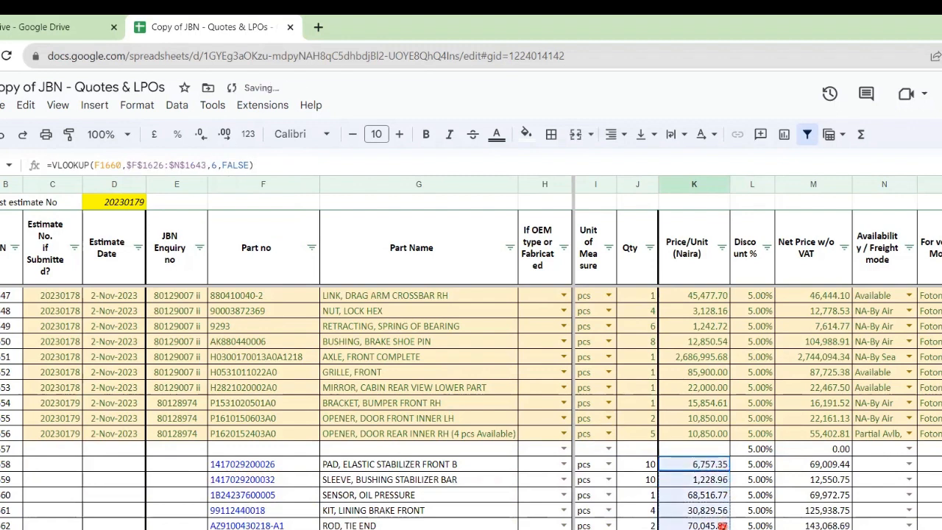
click(691, 483)
key(Down)
key(Down)
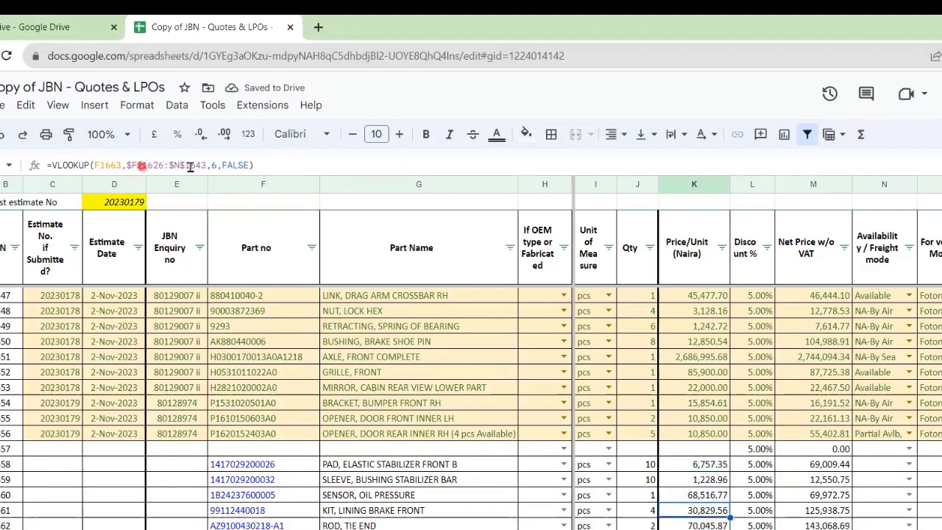
key(Down)
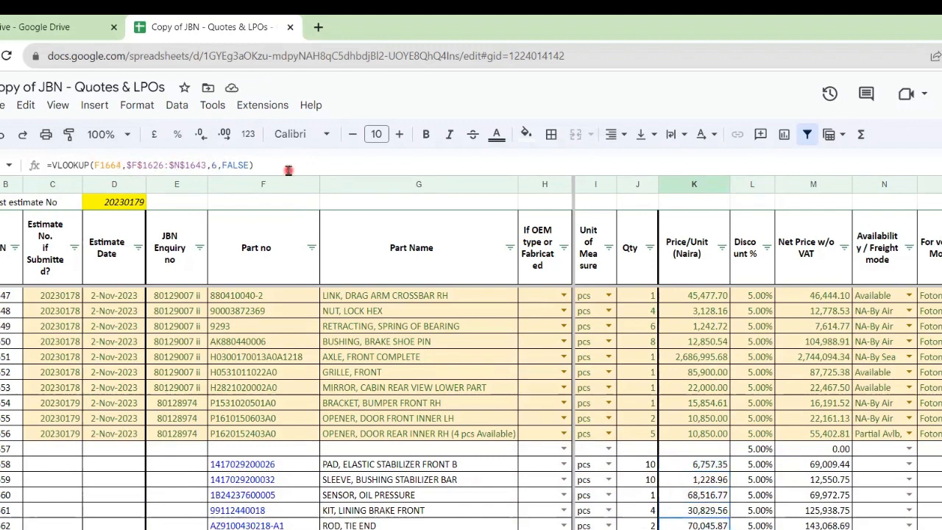